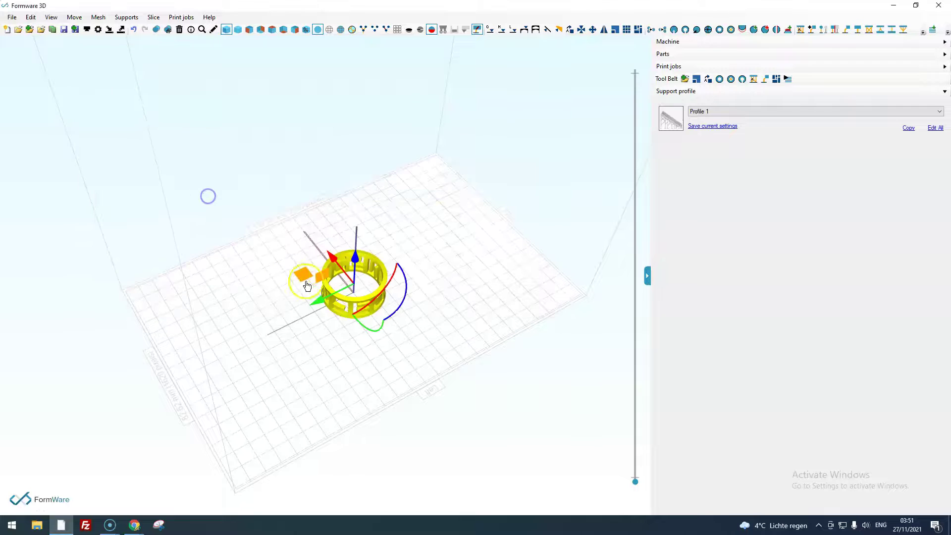
# Auto-orient the ring for the minimum amount of surface under the critical print angle
pyautogui.scroll(3, 348, 311)
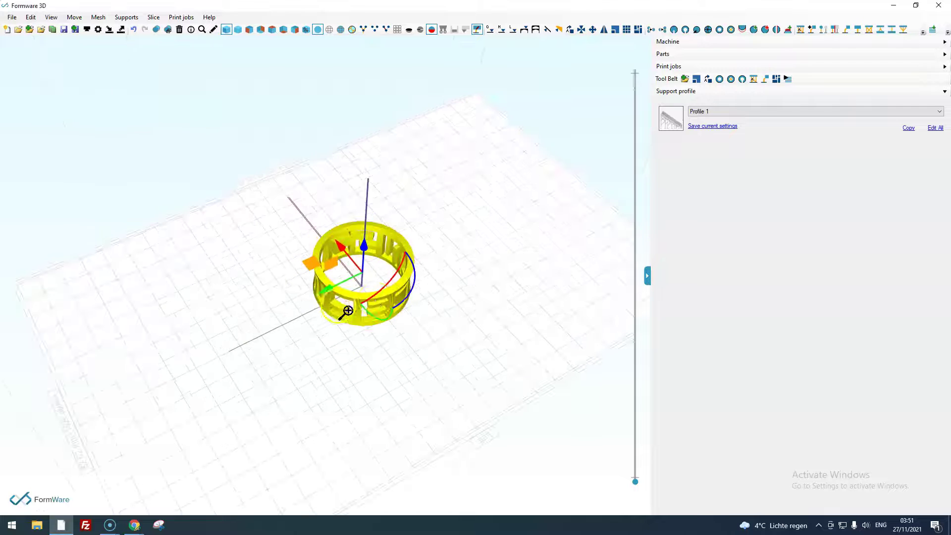
pyautogui.click(708, 79)
pyautogui.click(713, 312)
pyautogui.moveTo(527, 304); pyautogui.dragTo(530, 261, button='right')
pyautogui.click(526, 259)
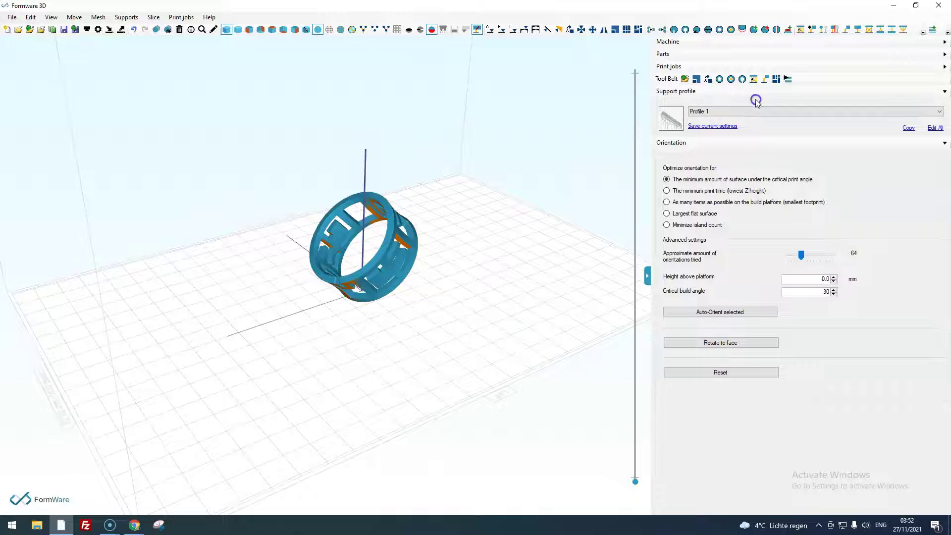
# Auto-generate supports for the oriented ring using the Profile 1 support settings
pyautogui.click(753, 79)
pyautogui.click(711, 168)
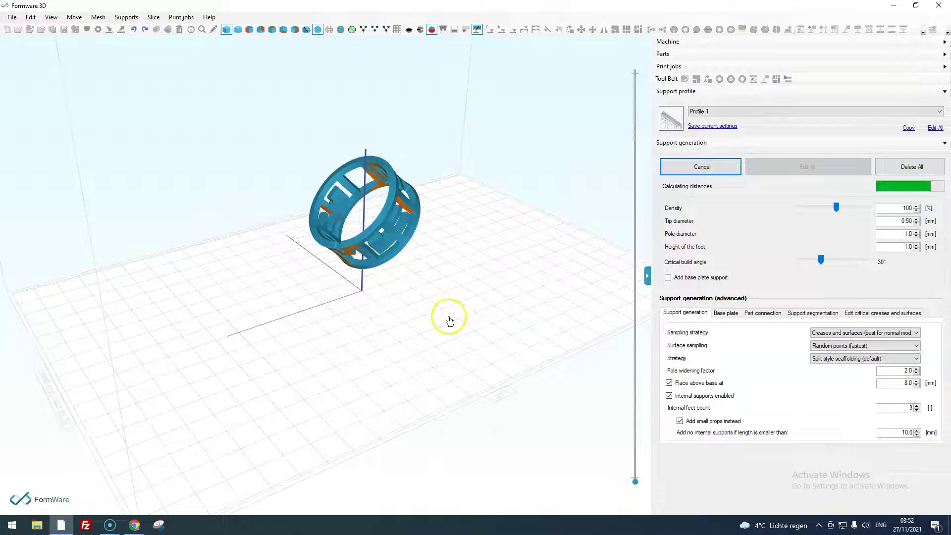
pyautogui.moveTo(439, 382); pyautogui.dragTo(341, 395, button='right')
# Move the supported ring about -21.6 mm, -43.6 mm across the build plate toward its near end, and deselect it
pyautogui.click(363, 276)
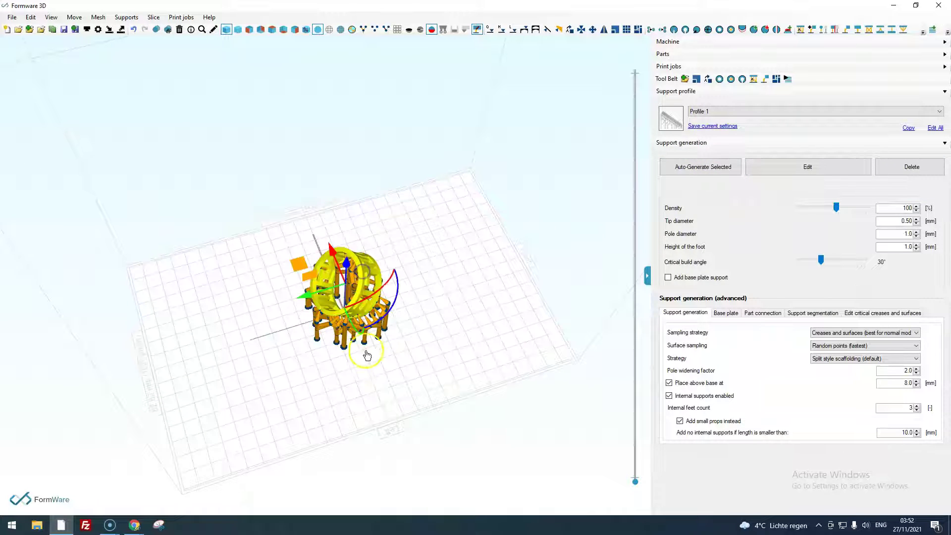
pyautogui.moveTo(305, 266); pyautogui.dragTo(458, 286)
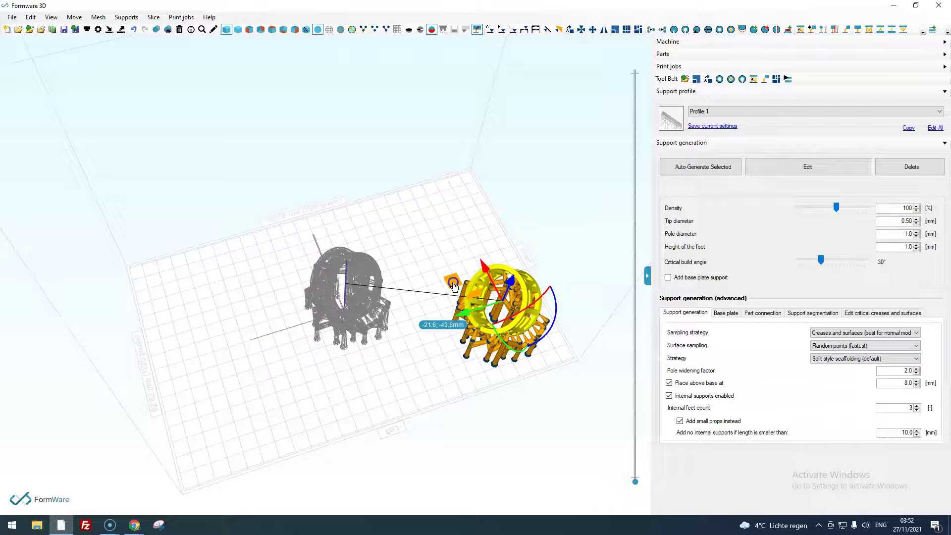
pyautogui.click(359, 419)
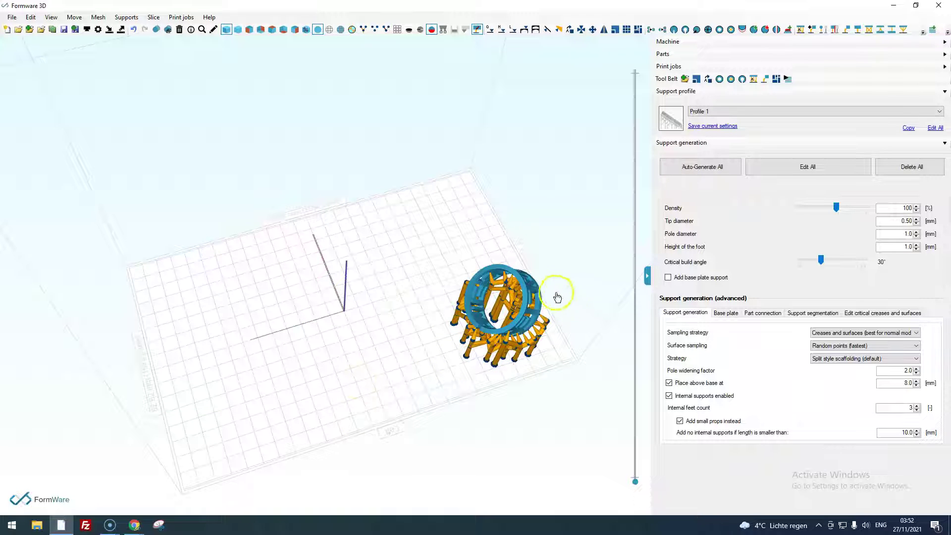
# Copy the supported ring into a 2 × 3 × 1 manual array with 3.0 mm spacing and linked copying turned off
pyautogui.click(527, 293)
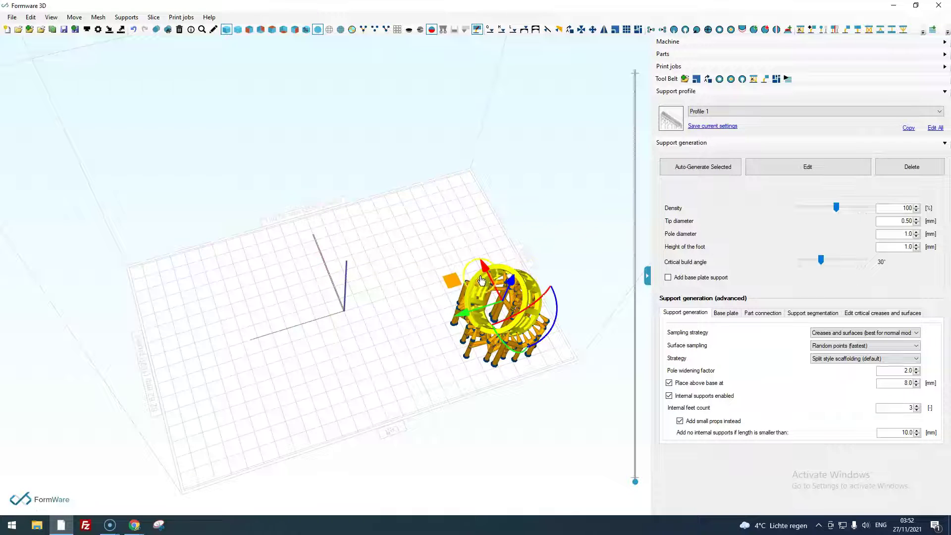
pyautogui.click(626, 29)
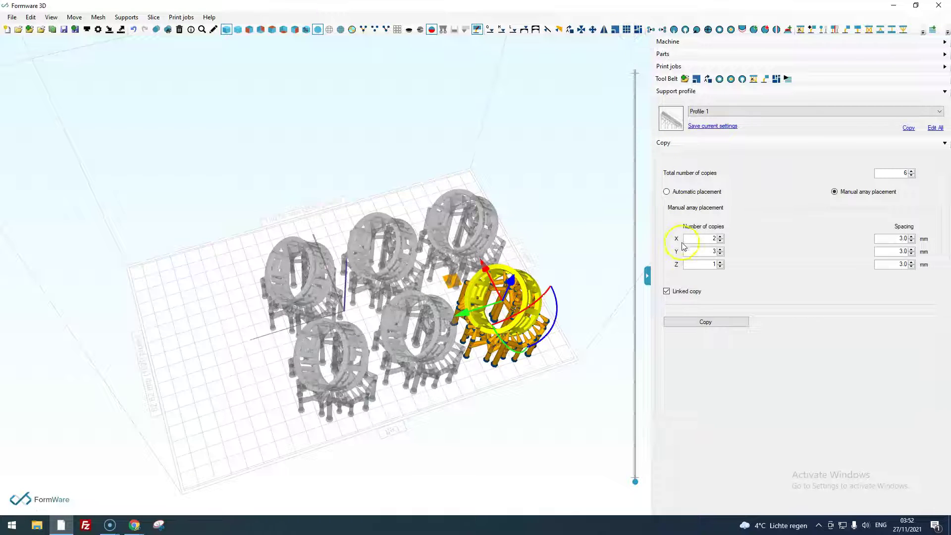
pyautogui.click(682, 294)
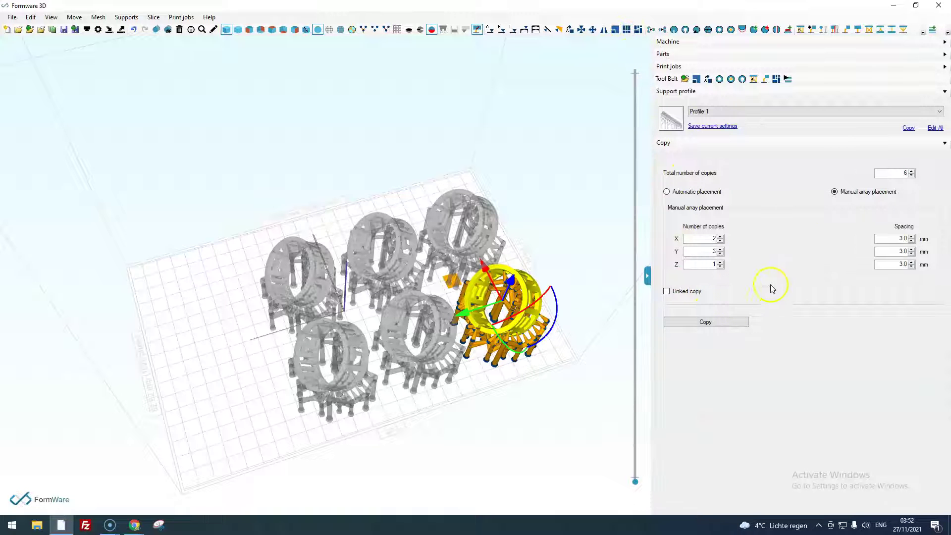
pyautogui.click(723, 322)
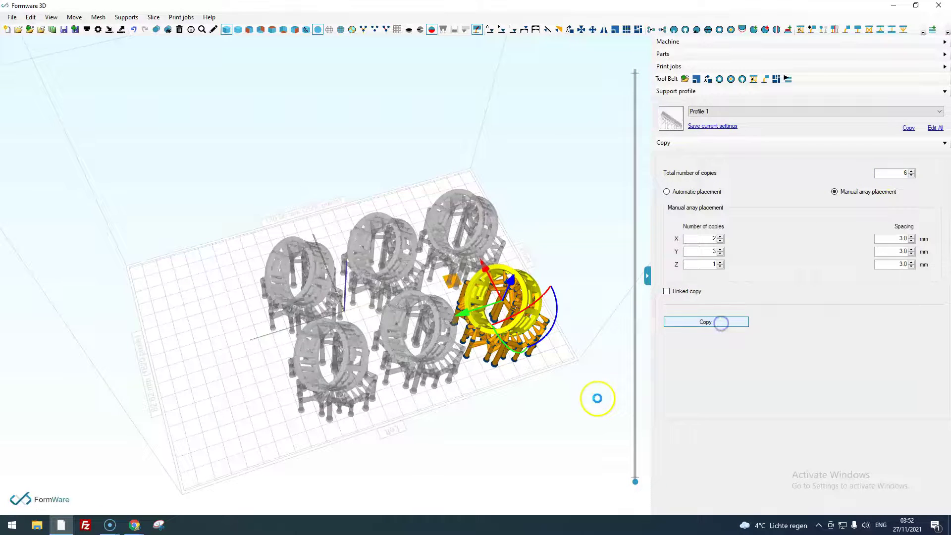
pyautogui.scroll(4, 496, 347)
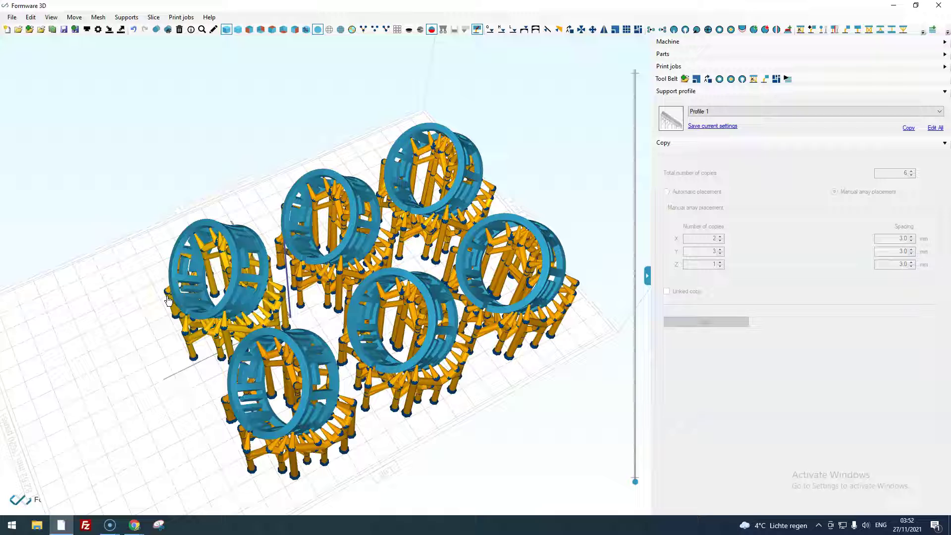
# Inspect the unlinked array by selecting a ring and an individual support foot, and clear the selection
pyautogui.click(249, 352)
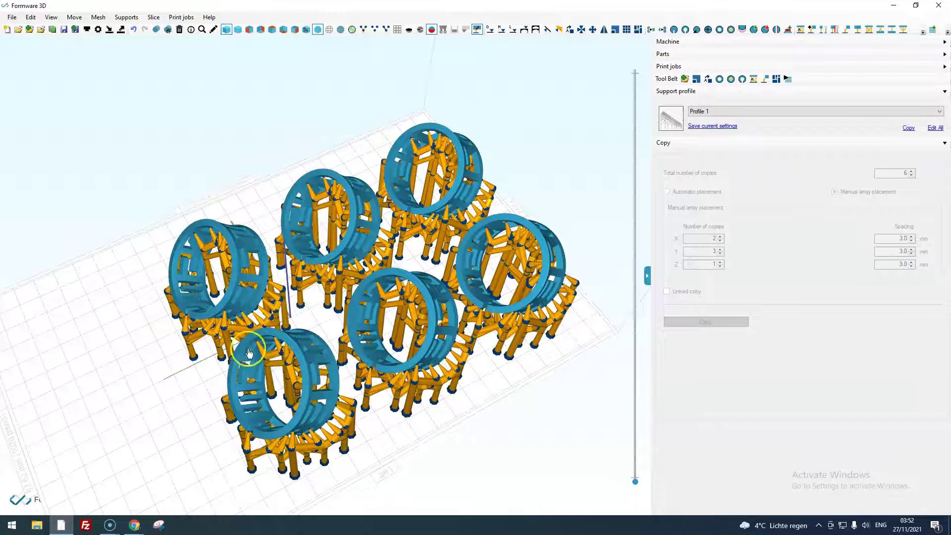
pyautogui.click(543, 288)
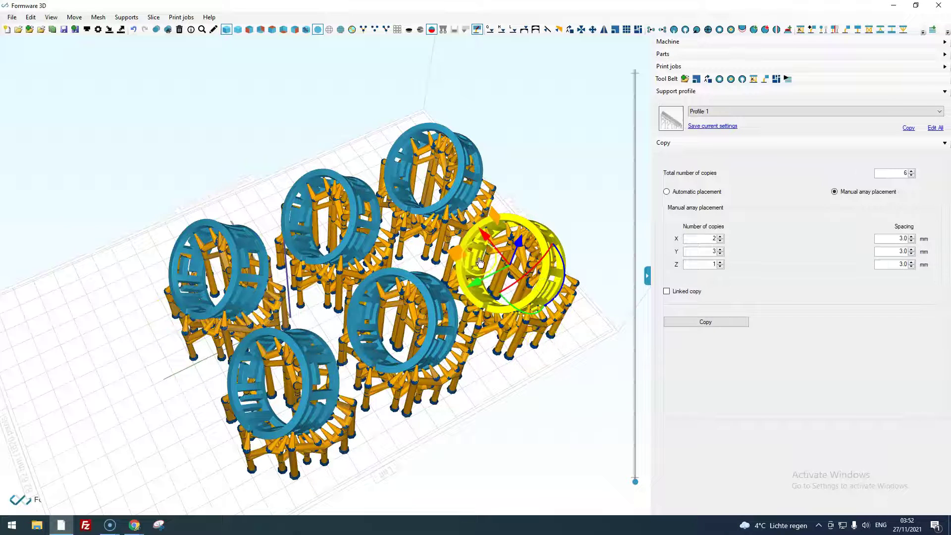
pyautogui.click(509, 356)
pyautogui.moveTo(452, 343); pyautogui.dragTo(456, 345)
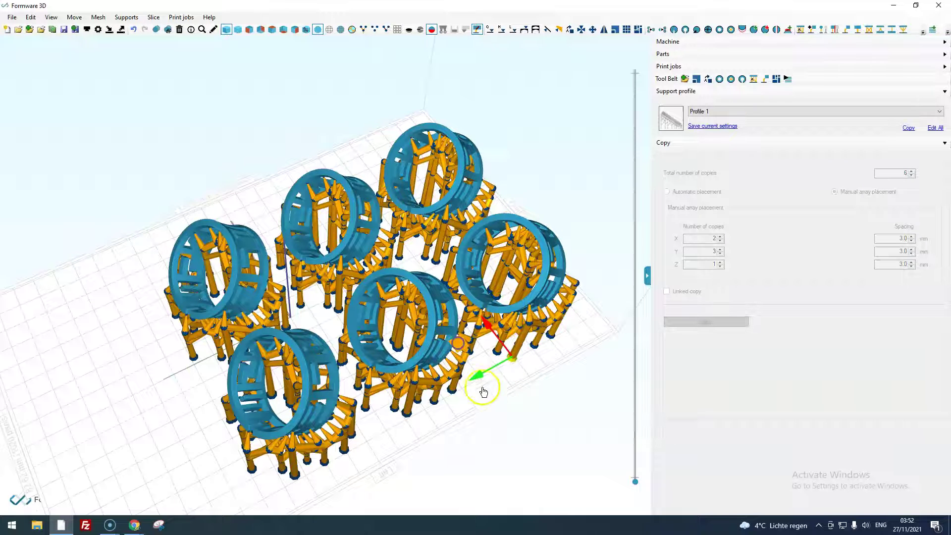
pyautogui.click(495, 407)
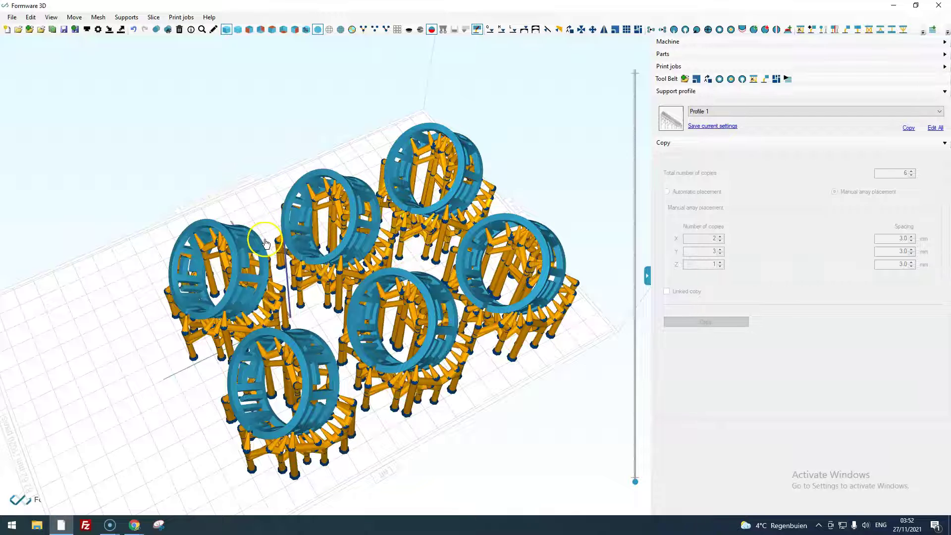
# Delete the five unlinked ring copies, keeping only the original supported ring
pyautogui.click(431, 294)
pyautogui.press('Delete')
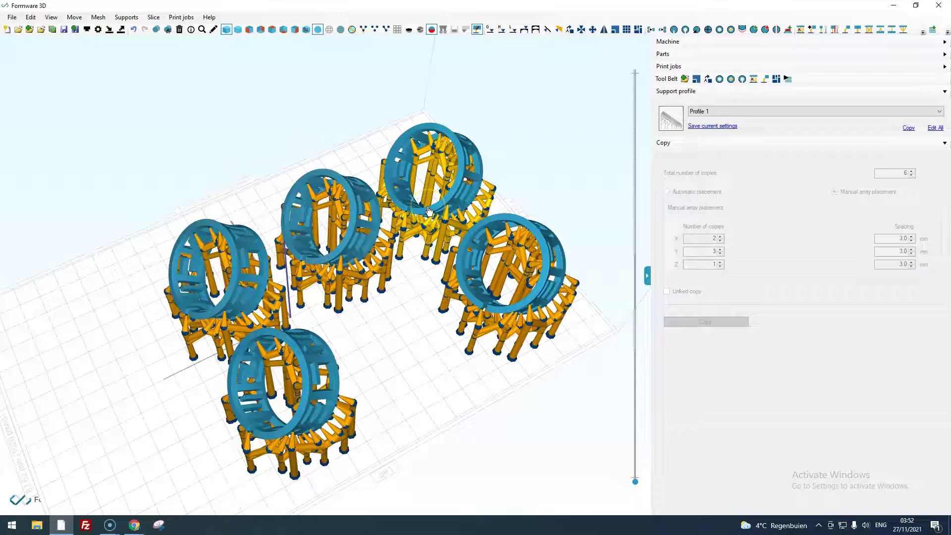
pyautogui.click(430, 211)
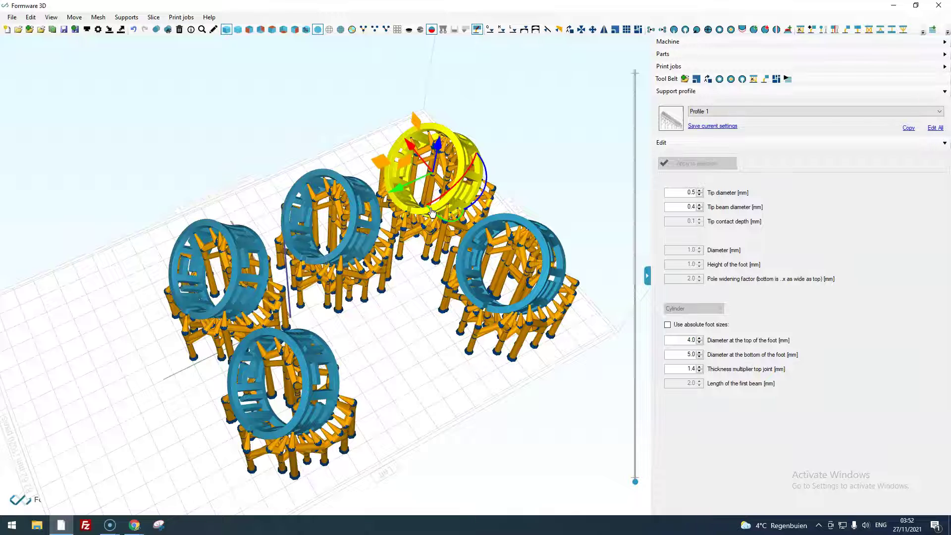
pyautogui.press('Delete')
pyautogui.click(342, 220)
pyautogui.press('Delete')
pyautogui.click(307, 357)
pyautogui.press('Delete')
pyautogui.click(242, 269)
pyautogui.press('Delete')
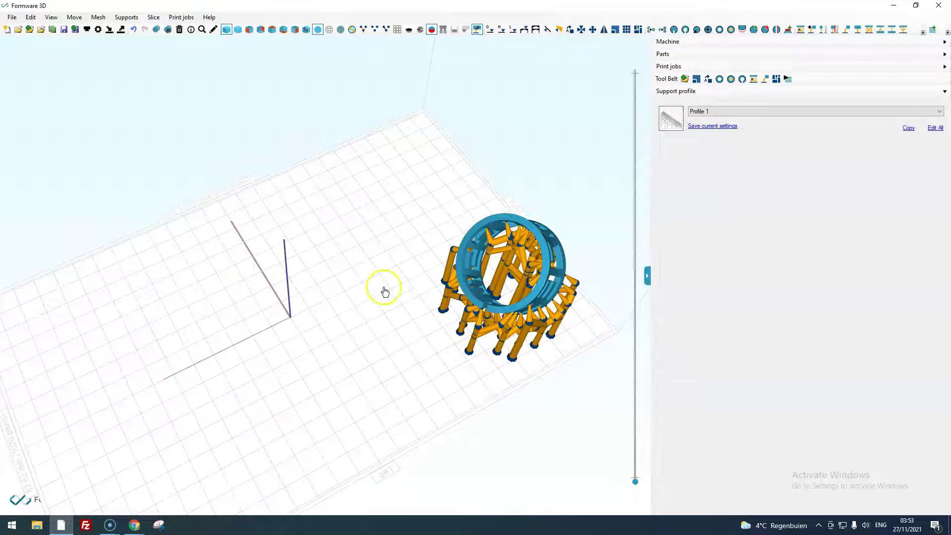
# Paste a linked copy of the original supported ring beside it and deselect it
pyautogui.click(435, 317)
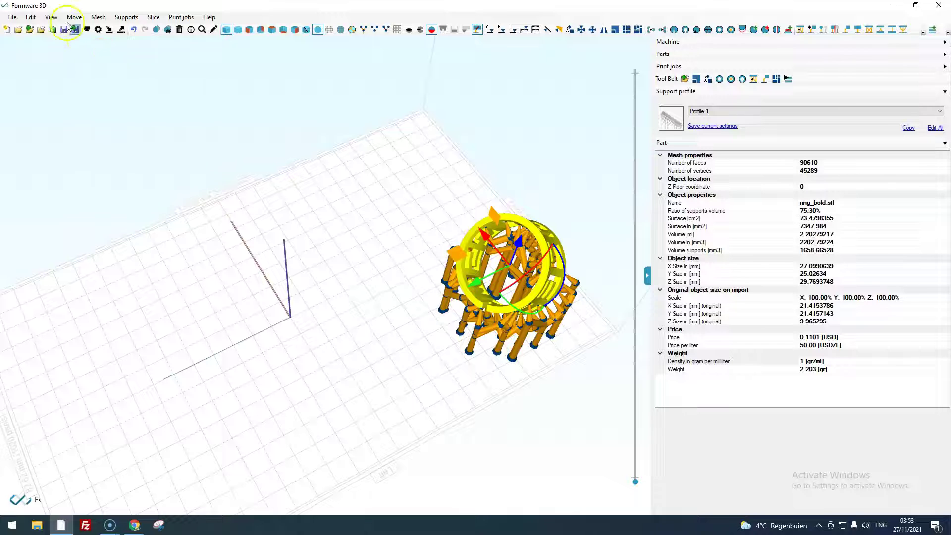
pyautogui.click(31, 18)
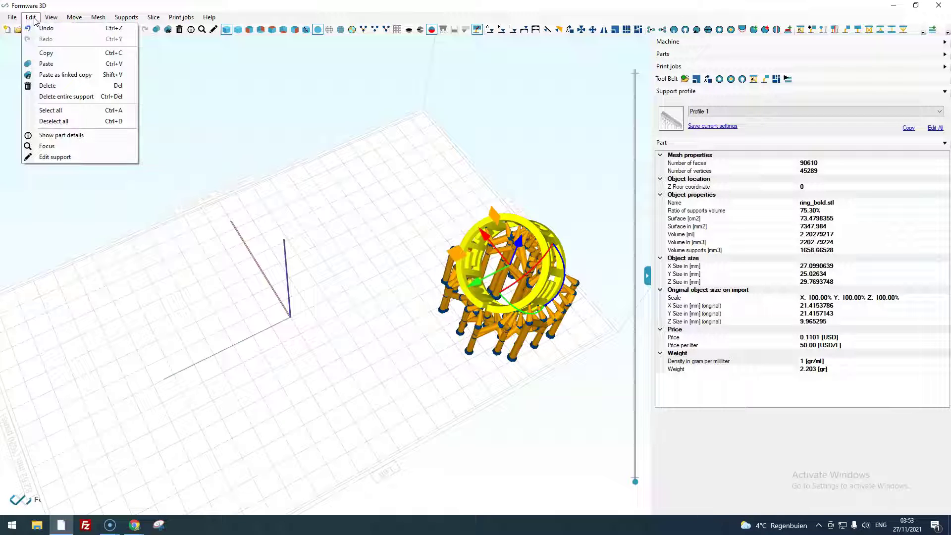
pyautogui.click(58, 77)
pyautogui.click(214, 246)
# Delete the single pasted linked copy of the ring
pyautogui.scroll(3, 492, 319)
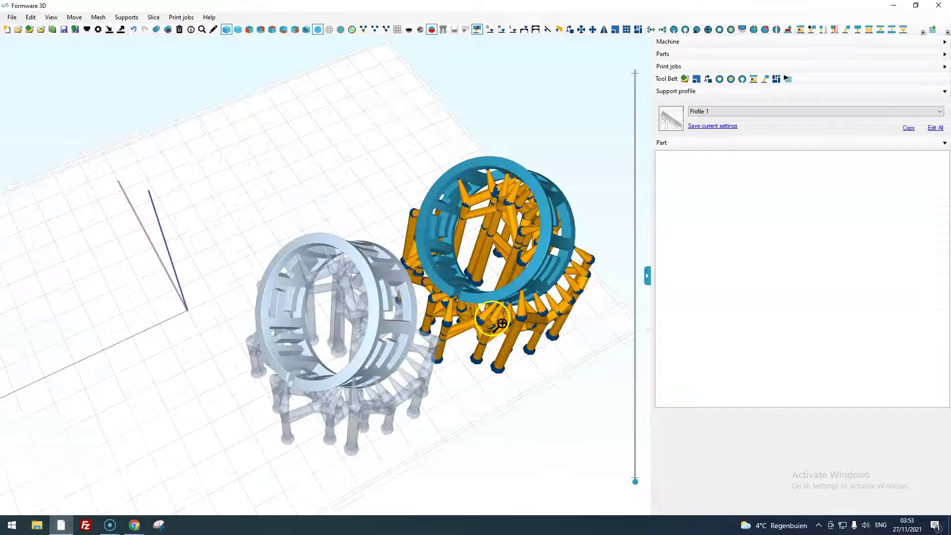
pyautogui.click(379, 311)
pyautogui.press('Delete')
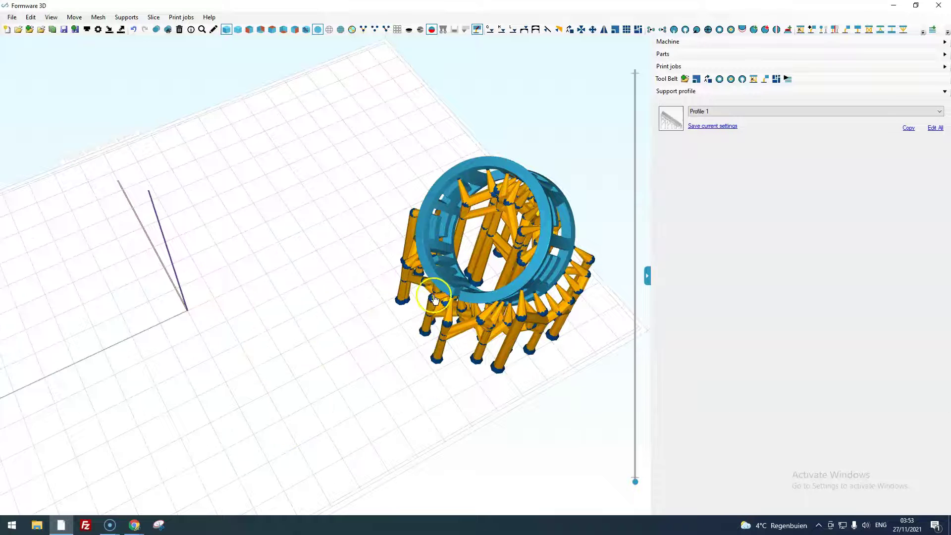
# Copy the original ring into a 2 × 3 × 1 manual array with 3.0 mm spacing and linked copying turned on
pyautogui.click(440, 278)
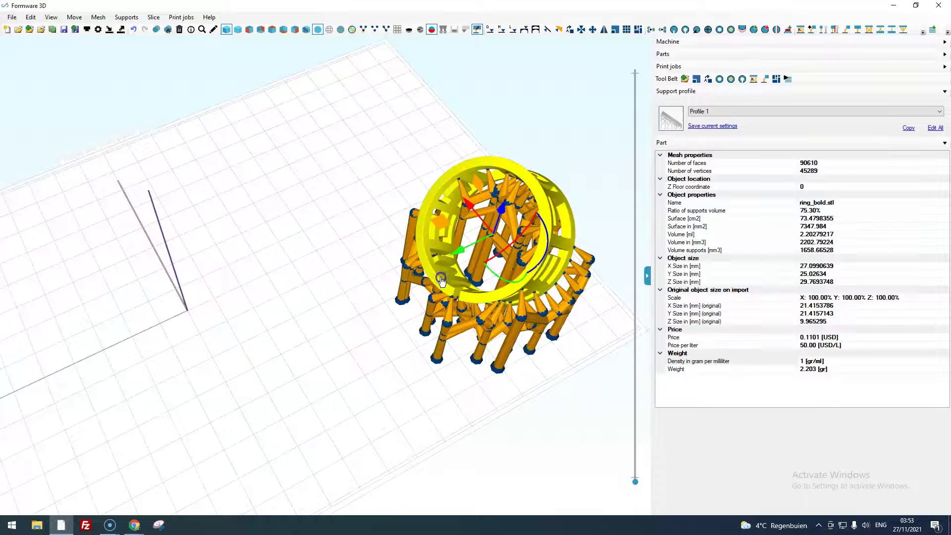
pyautogui.click(627, 30)
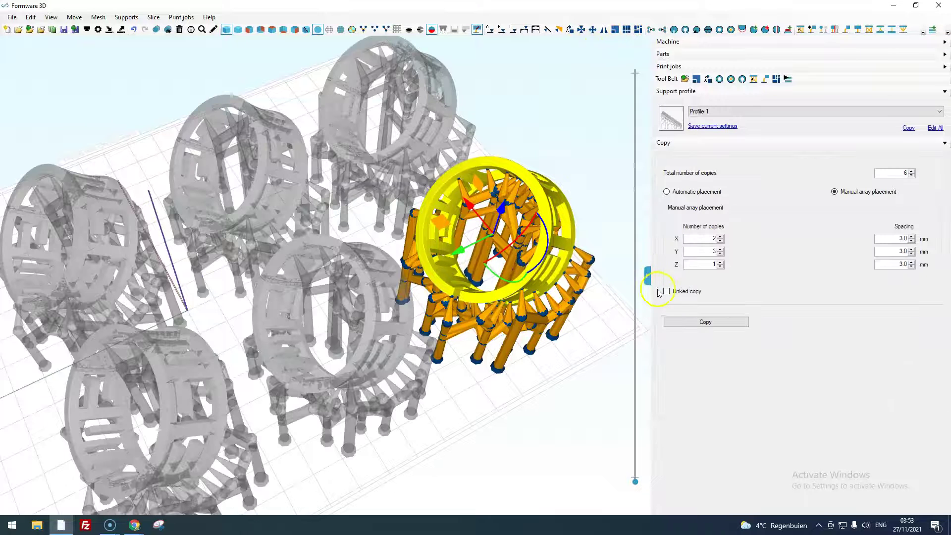
pyautogui.scroll(-5, 452, 388)
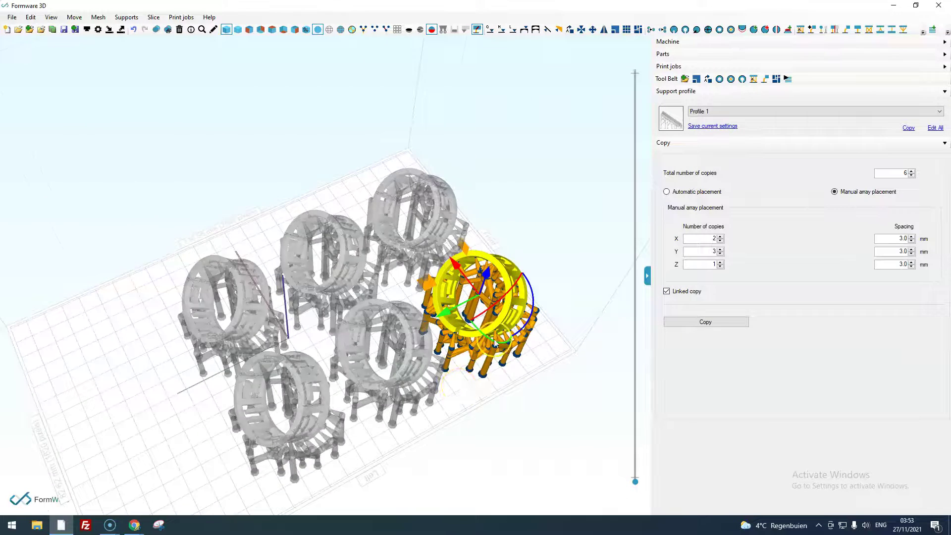
pyautogui.click(737, 322)
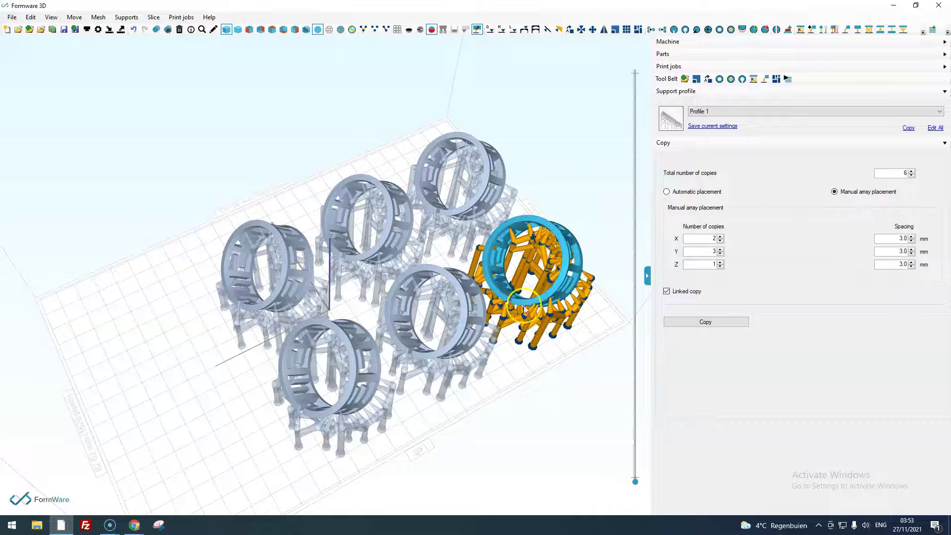
# Move the rear-row linked copy farthest from the original out to the far end of the build plate
pyautogui.click(283, 269)
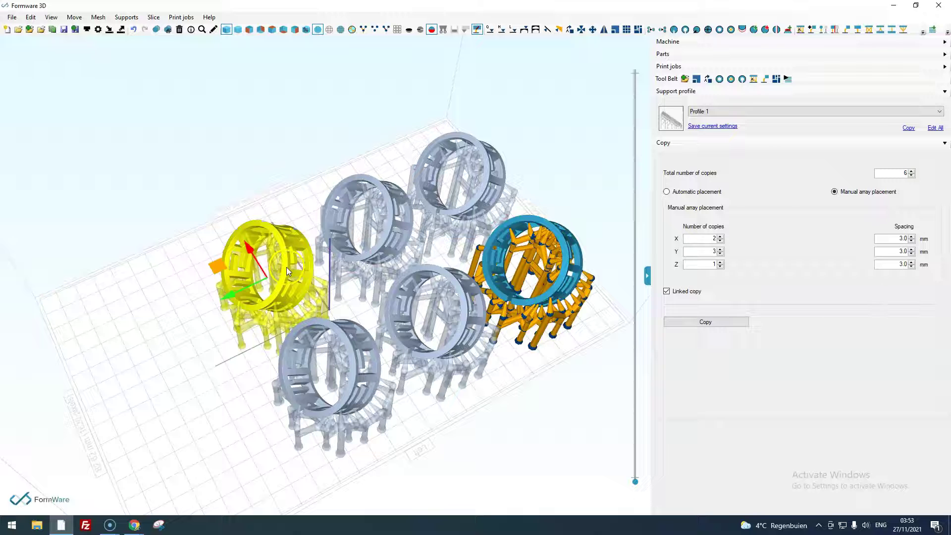
pyautogui.moveTo(218, 269); pyautogui.dragTo(75, 281)
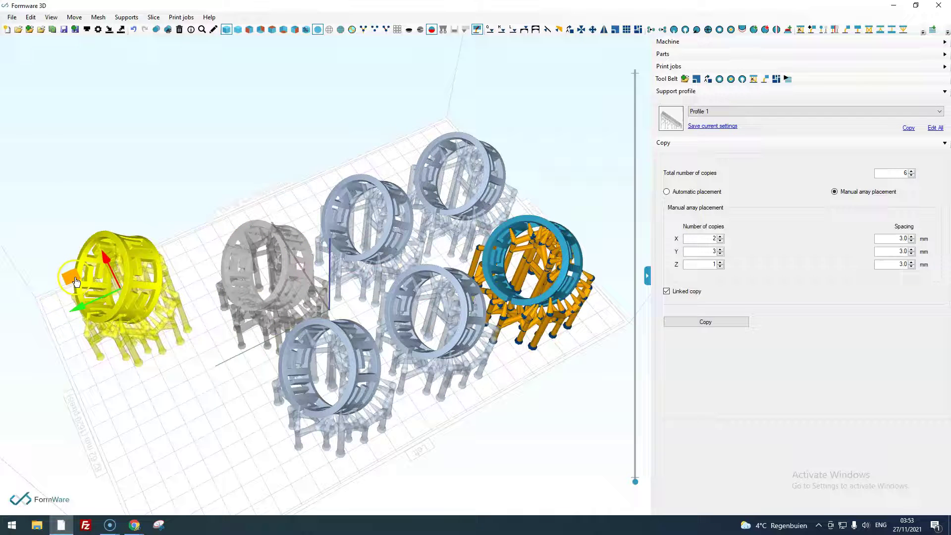
pyautogui.click(157, 423)
pyautogui.scroll(-3, 219, 297)
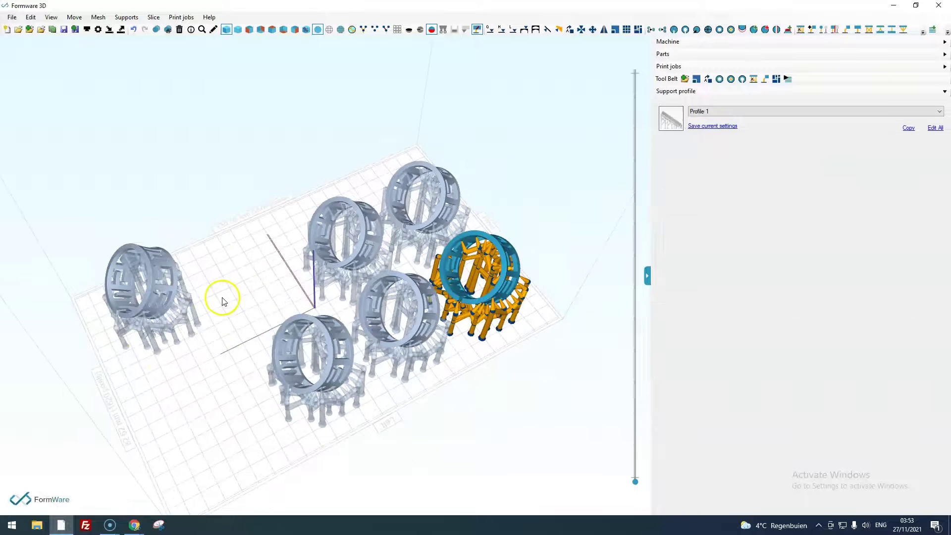
# Spread out the other two rear-row linked copies toward the build plate's rear edge
pyautogui.scroll(3, 396, 278)
pyautogui.click(396, 242)
pyautogui.moveTo(334, 219); pyautogui.dragTo(253, 210)
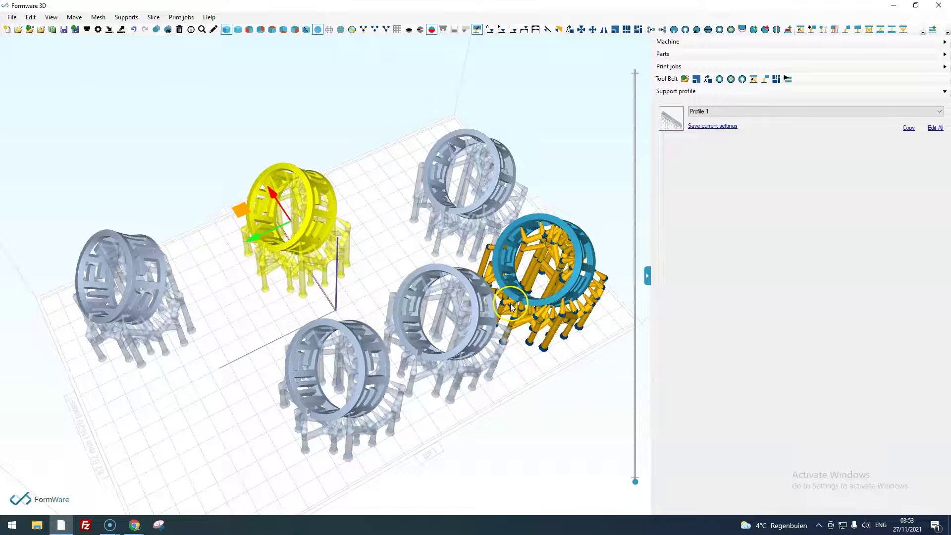
pyautogui.click(435, 186)
pyautogui.moveTo(435, 186); pyautogui.dragTo(416, 157)
# Move the two front-row linked copies away from the original ring along the build plate's front edge
pyautogui.click(333, 349)
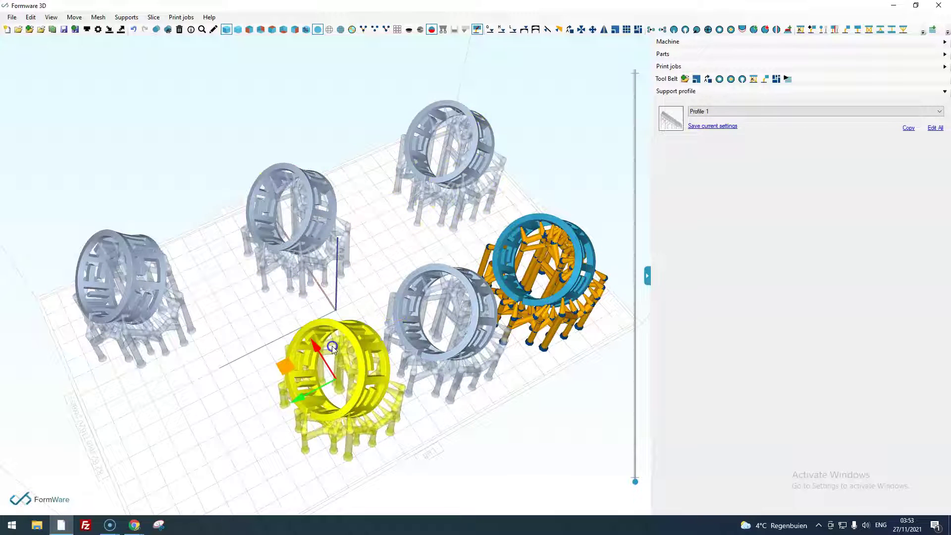
pyautogui.moveTo(333, 349); pyautogui.dragTo(213, 396)
pyautogui.click(415, 338)
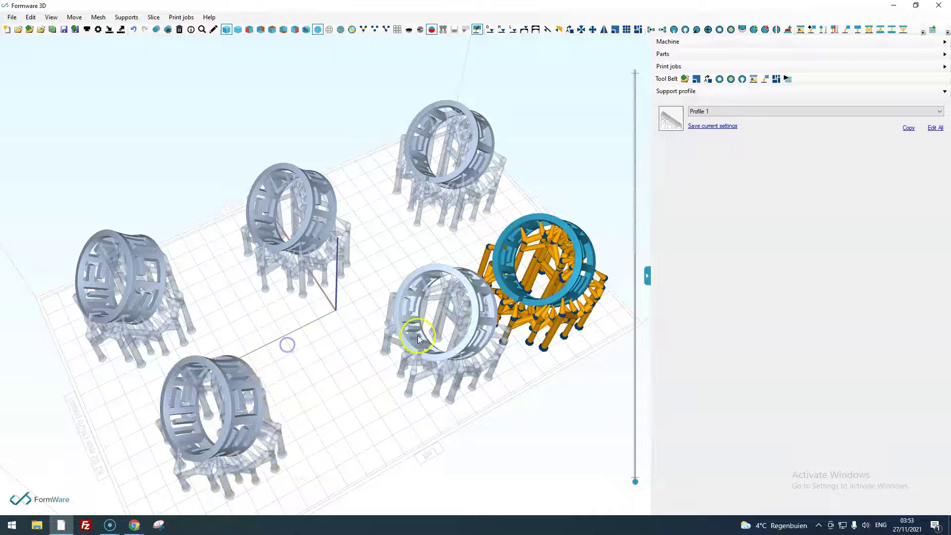
pyautogui.moveTo(392, 308); pyautogui.dragTo(323, 341)
pyautogui.click(473, 414)
# Compare a front-row linked copy with the original ring by selecting each one in turn
pyautogui.scroll(-2, 460, 411)
pyautogui.click(421, 352)
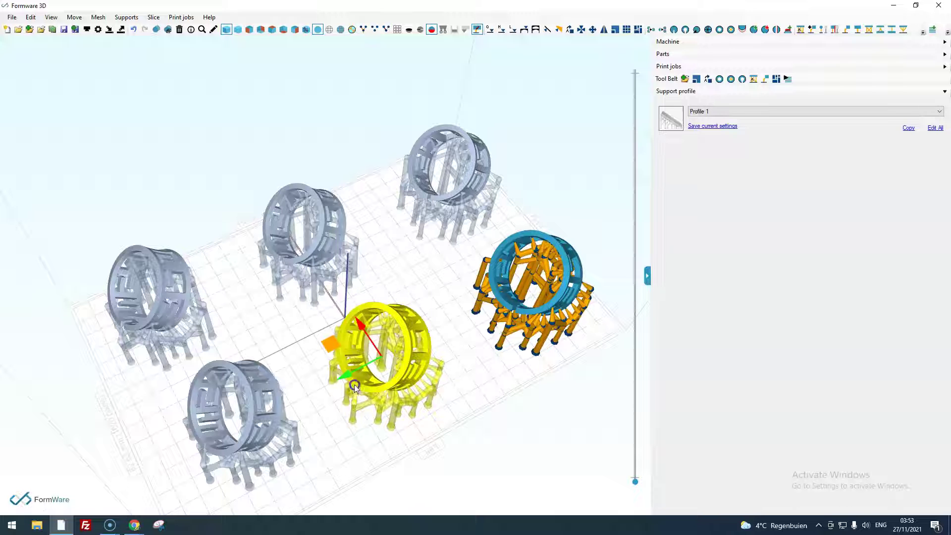
pyautogui.click(471, 460)
pyautogui.click(569, 272)
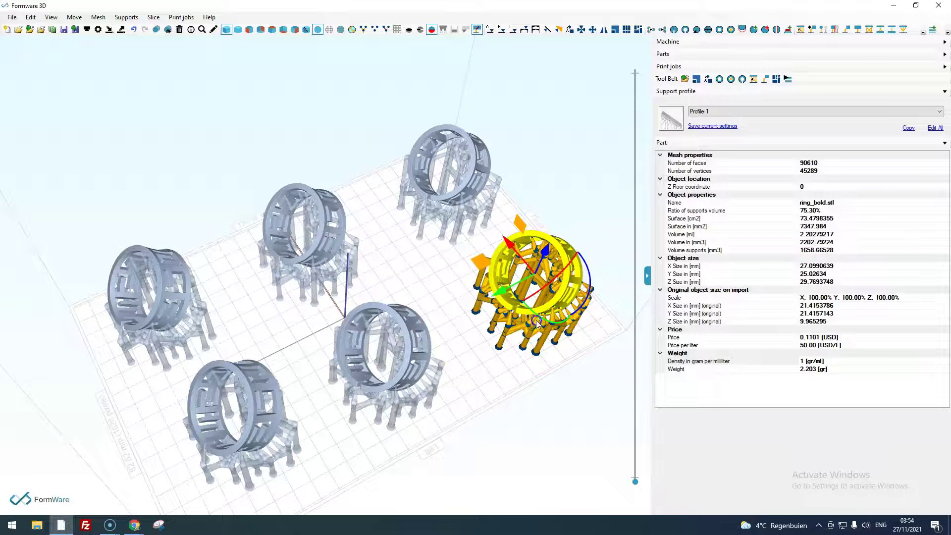
pyautogui.scroll(4, 589, 375)
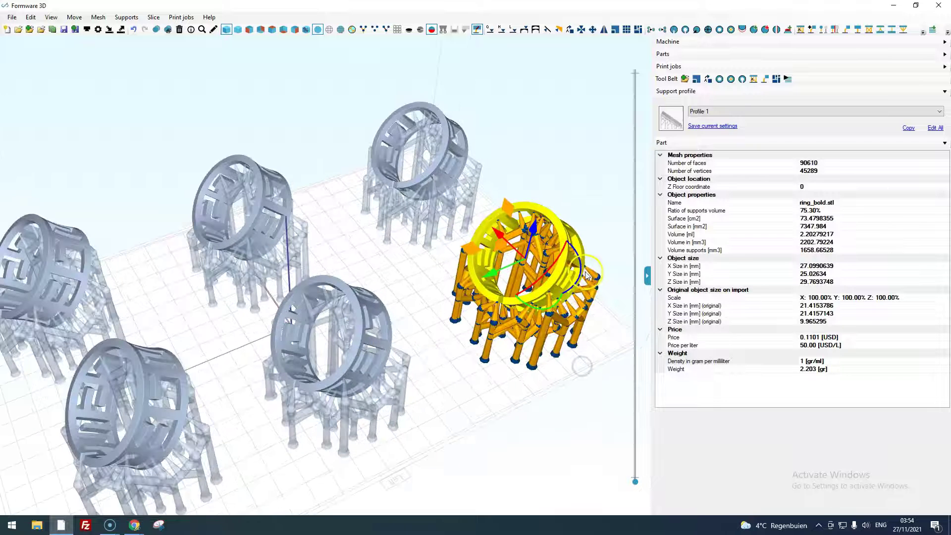
# Rotate the original ring slightly about its vertical axis and select the base of one of its front supports
pyautogui.moveTo(579, 281)
pyautogui.mouseDown()
pyautogui.moveTo(583, 266)
pyautogui.moveTo(577, 283)
pyautogui.mouseUp()
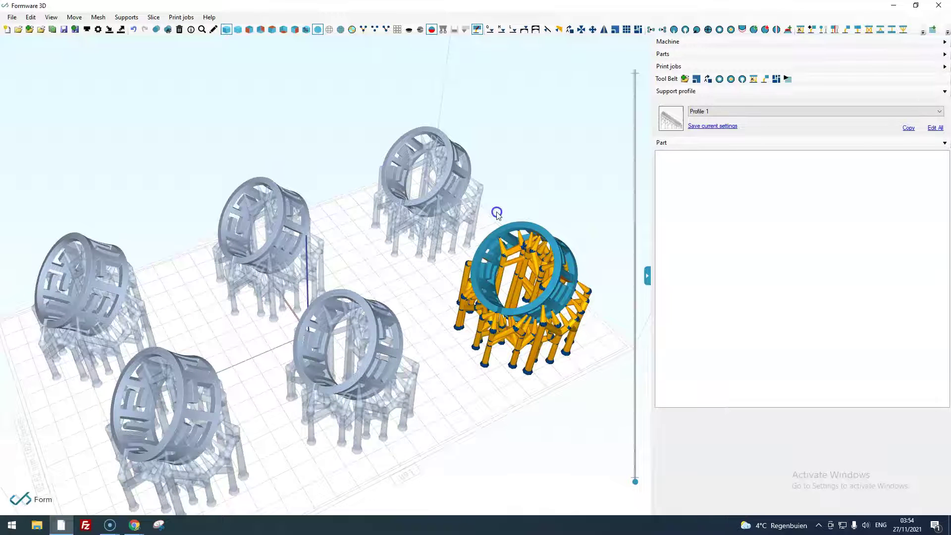
pyautogui.click(509, 370)
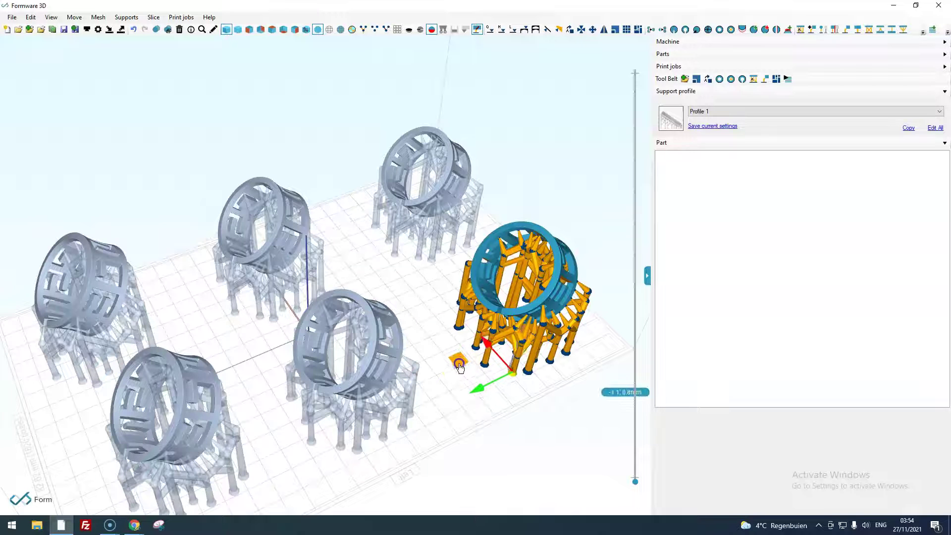
pyautogui.click(457, 423)
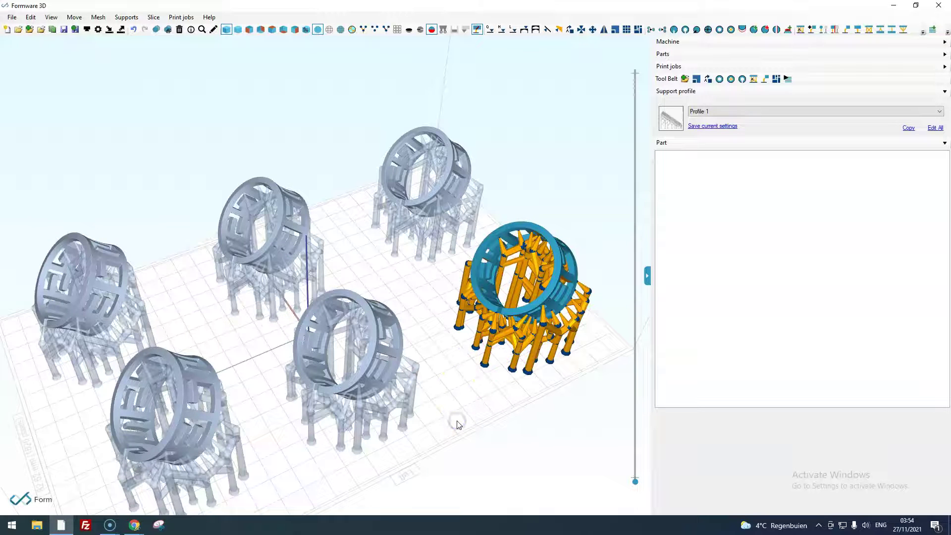
pyautogui.scroll(-2, 432, 298)
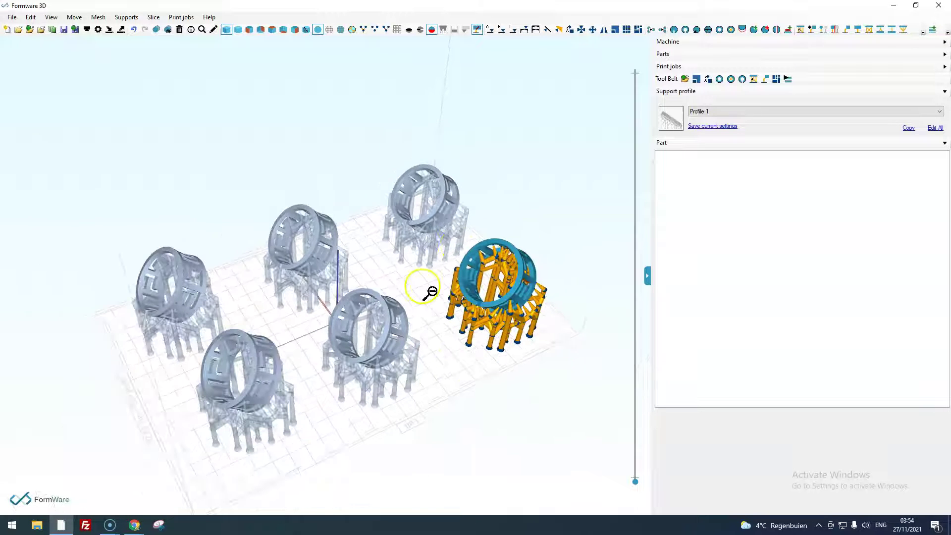
# Open the list of parts, hide linked copy 1 of ring_bold.stl and show it again
pyautogui.click(659, 55)
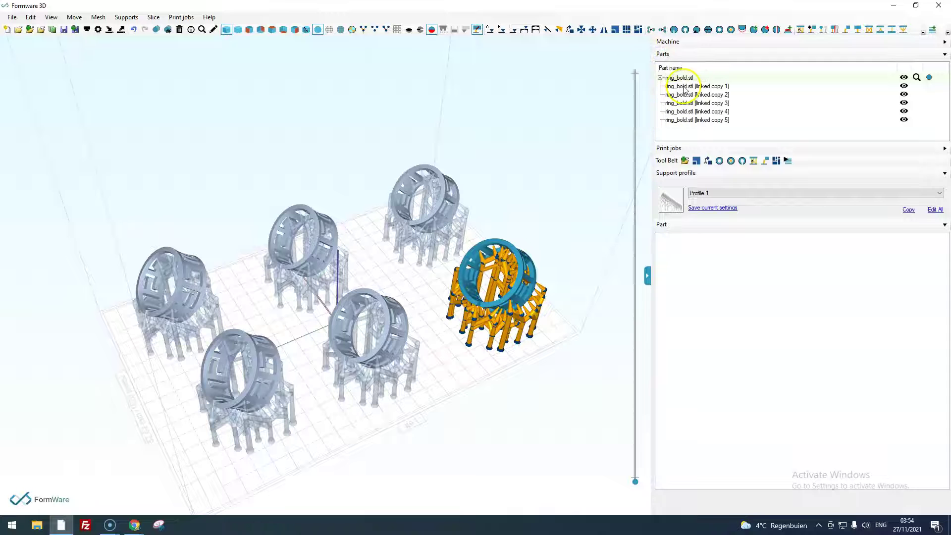
pyautogui.click(904, 87)
pyautogui.click(904, 86)
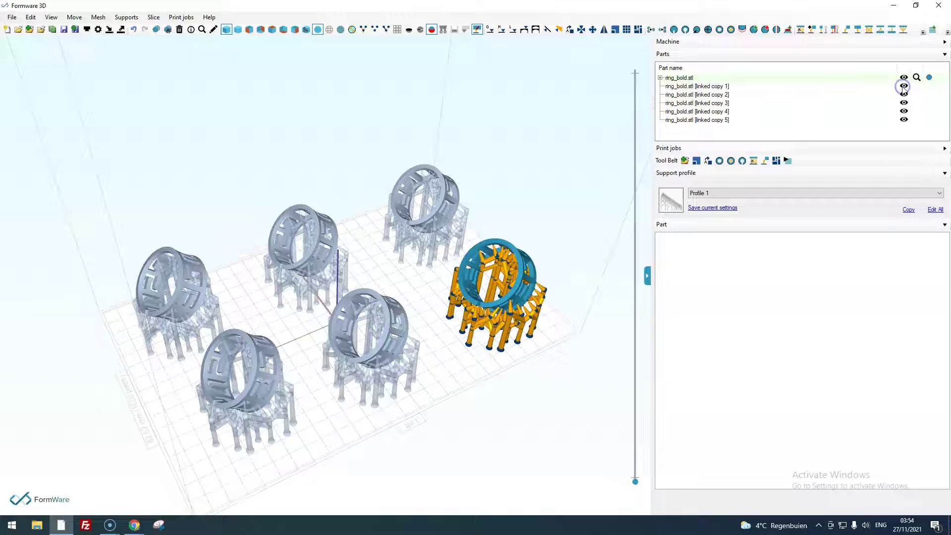
# Identify linked copy 1 and the original ring_bold.stl on the build plate by selecting each by name in turn
pyautogui.click(675, 86)
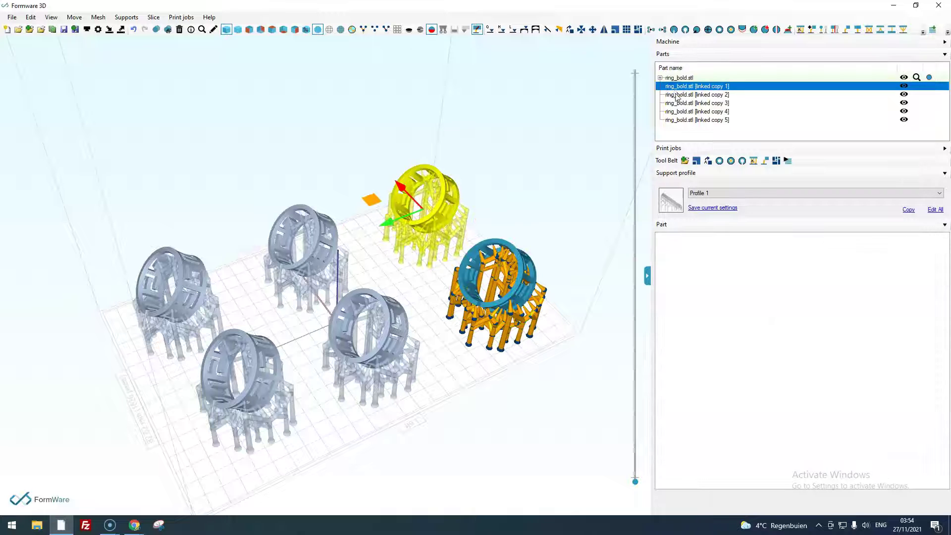
pyautogui.click(677, 78)
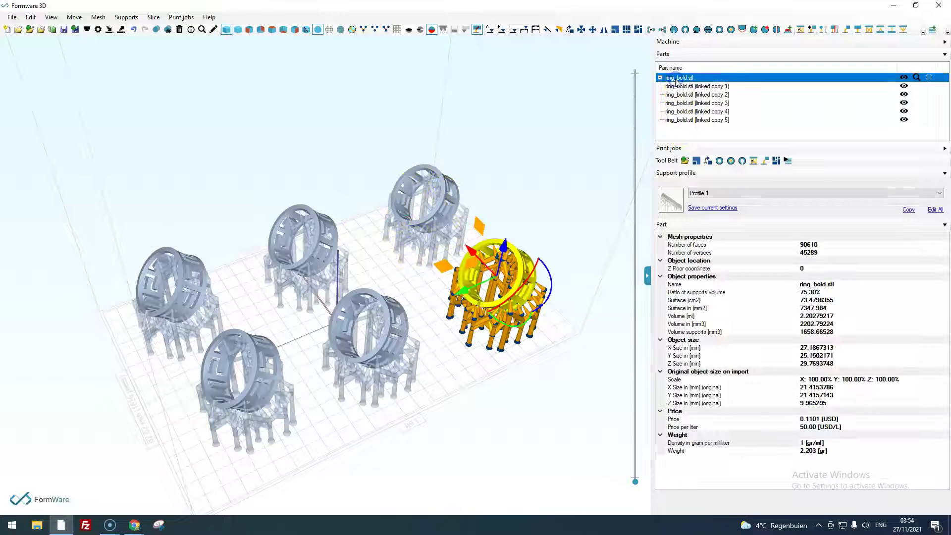
pyautogui.click(501, 191)
pyautogui.click(664, 54)
# Select the original ring on the build plate to examine its properties, and clear the selection
pyautogui.scroll(-3, 527, 173)
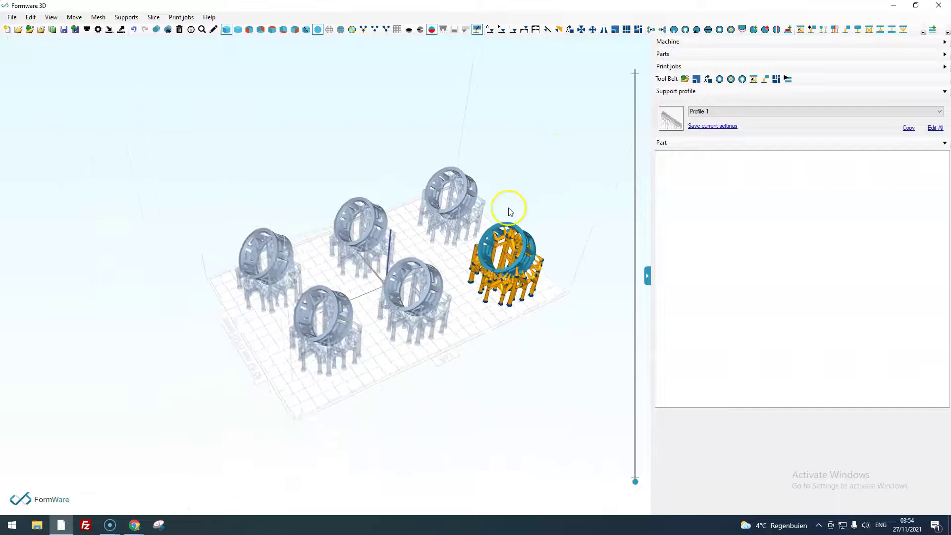
pyautogui.scroll(2, 403, 269)
pyautogui.scroll(1, 506, 184)
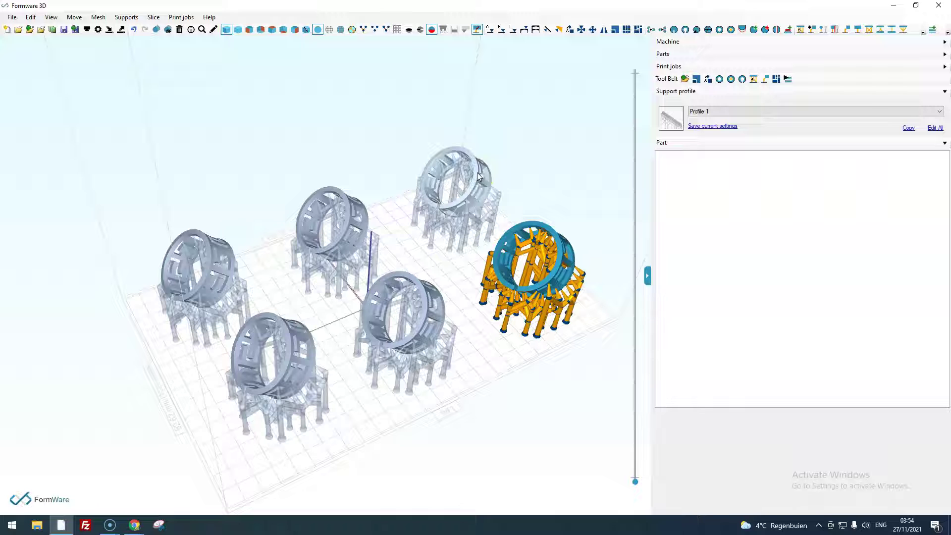
pyautogui.click(502, 284)
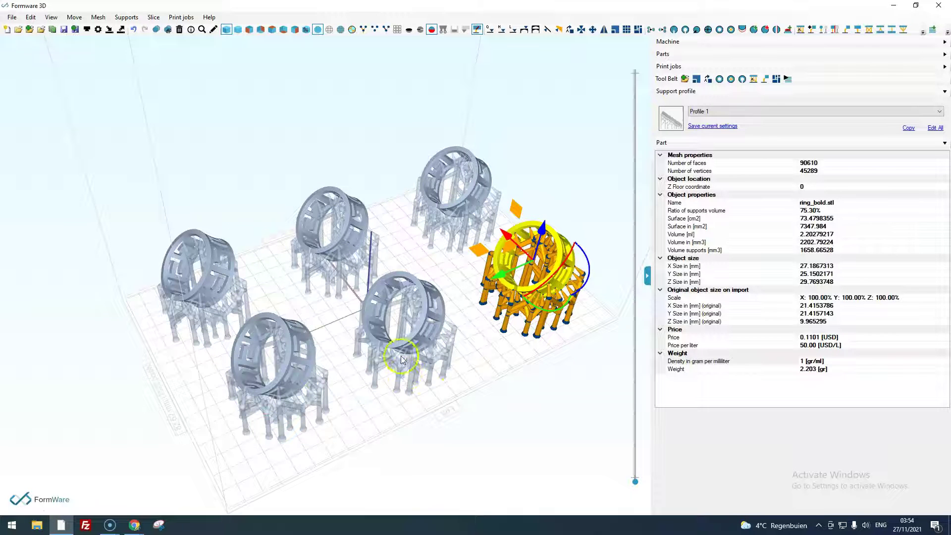
pyautogui.click(460, 398)
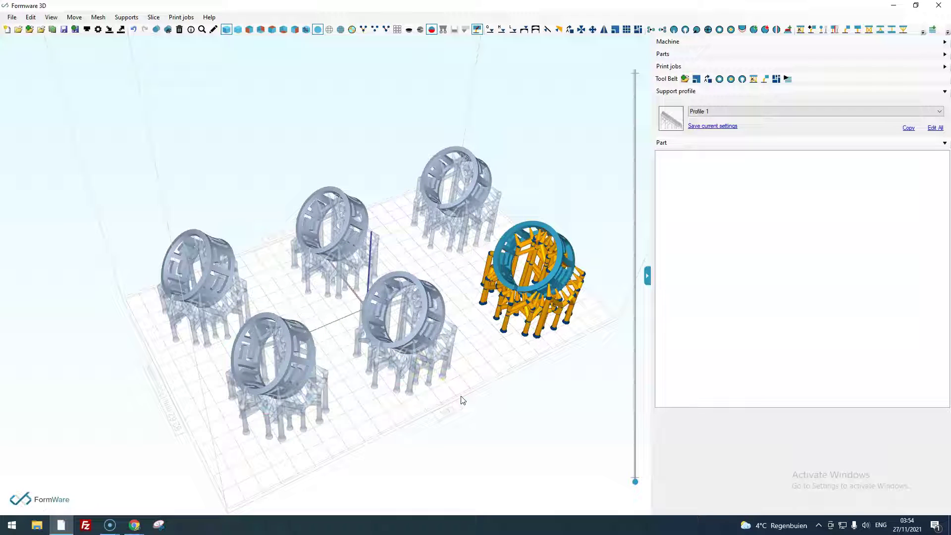